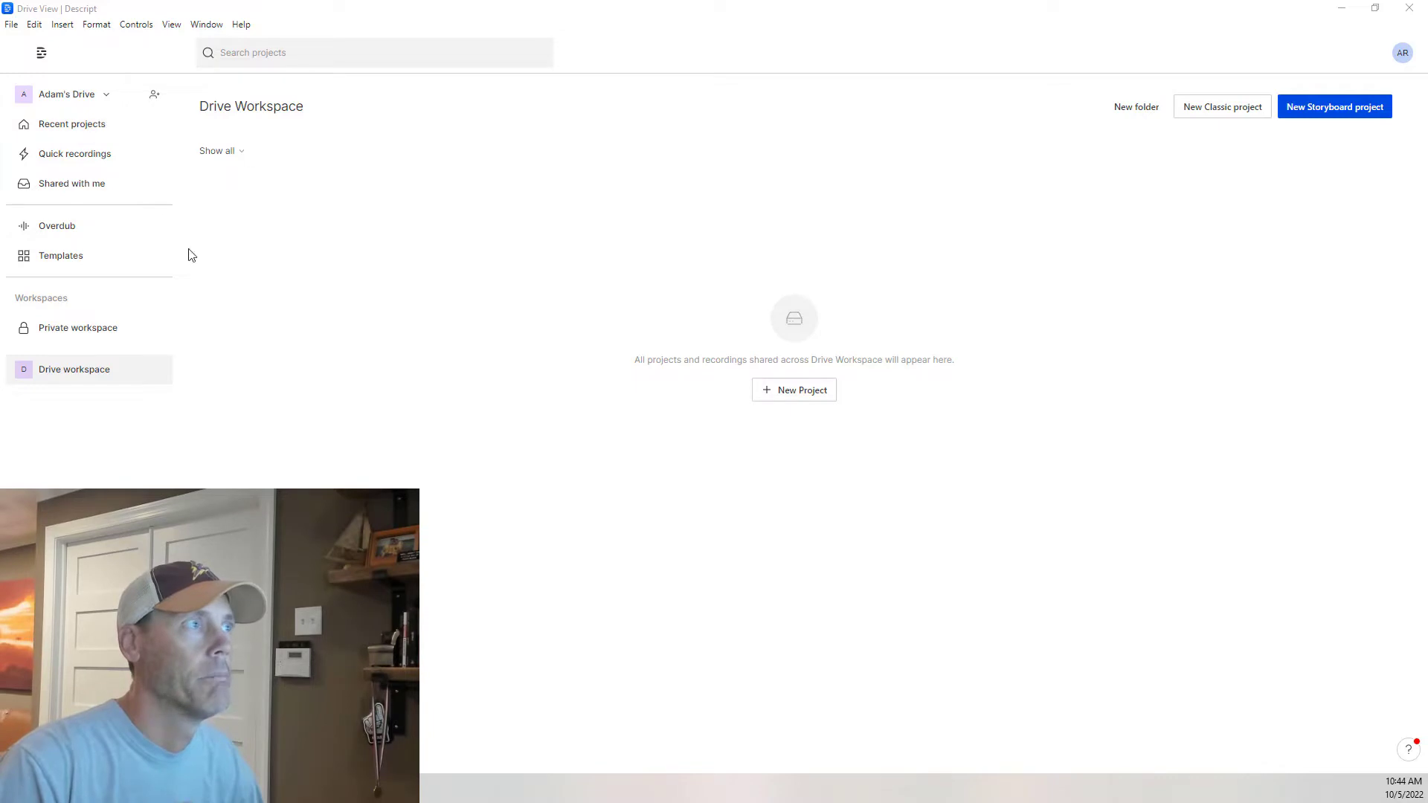
Step: Go to the Overdub Voices page from the Drive sidebar
left_click(48, 231)
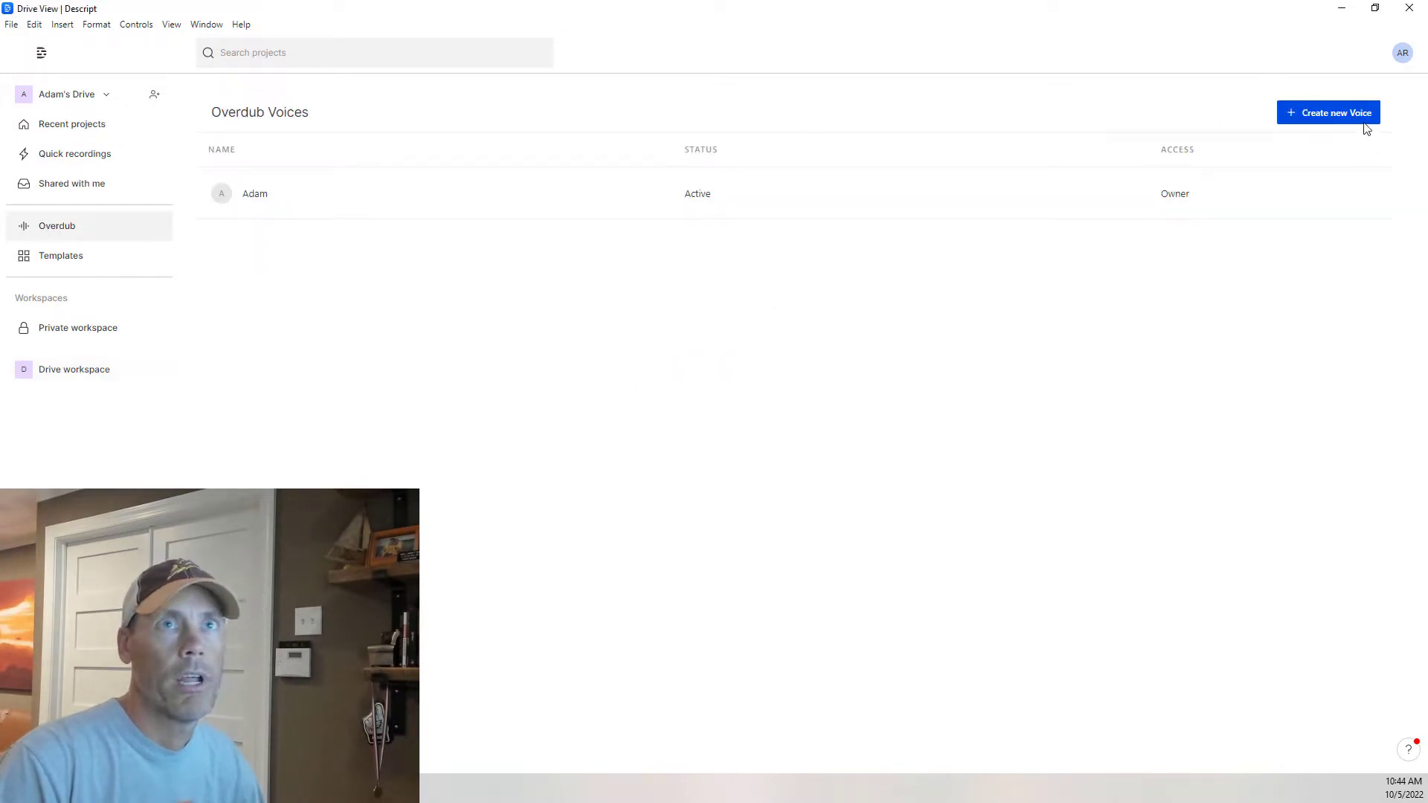
Step: Create a new Overdub voice named 'Test Adam' and confirm it
left_click(1339, 111)
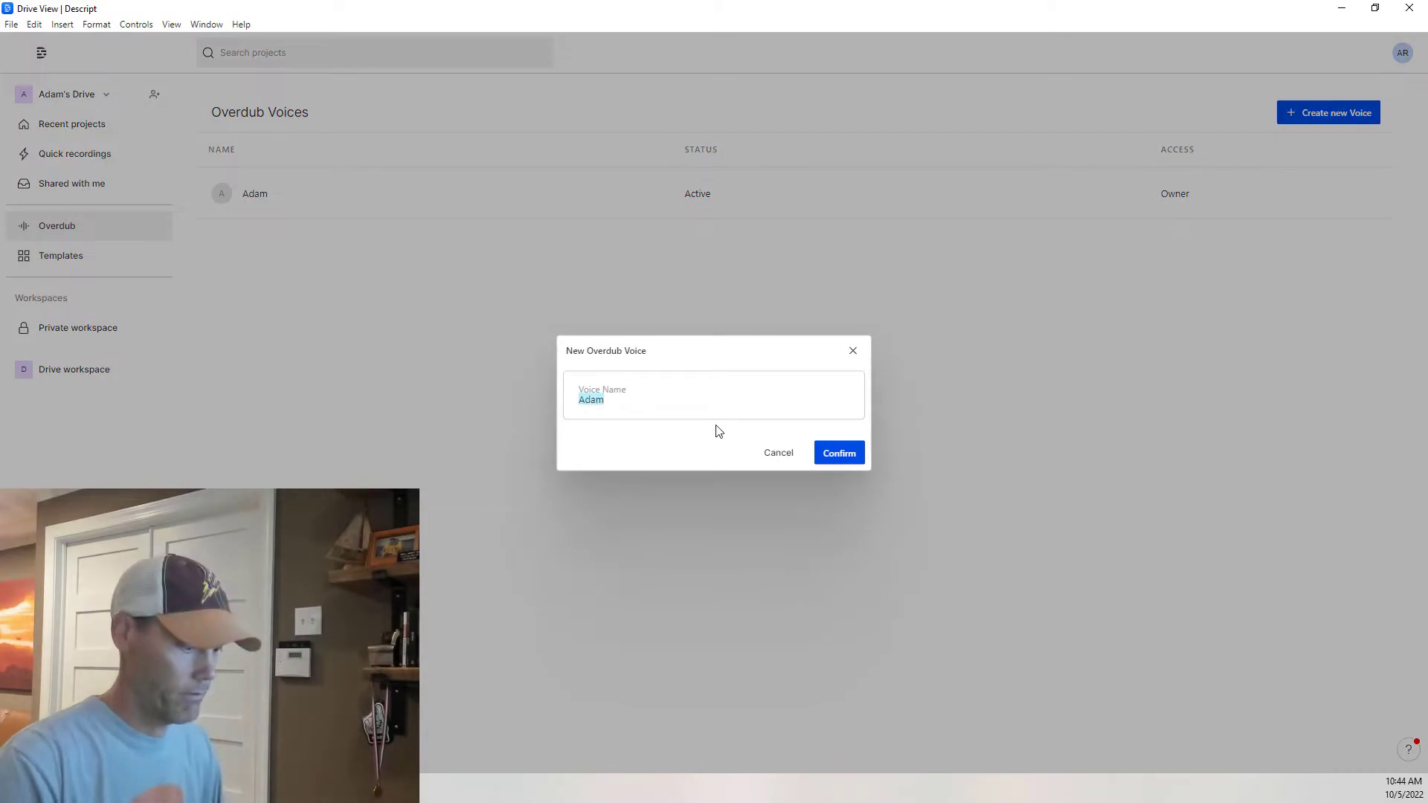
type("Test Ad")
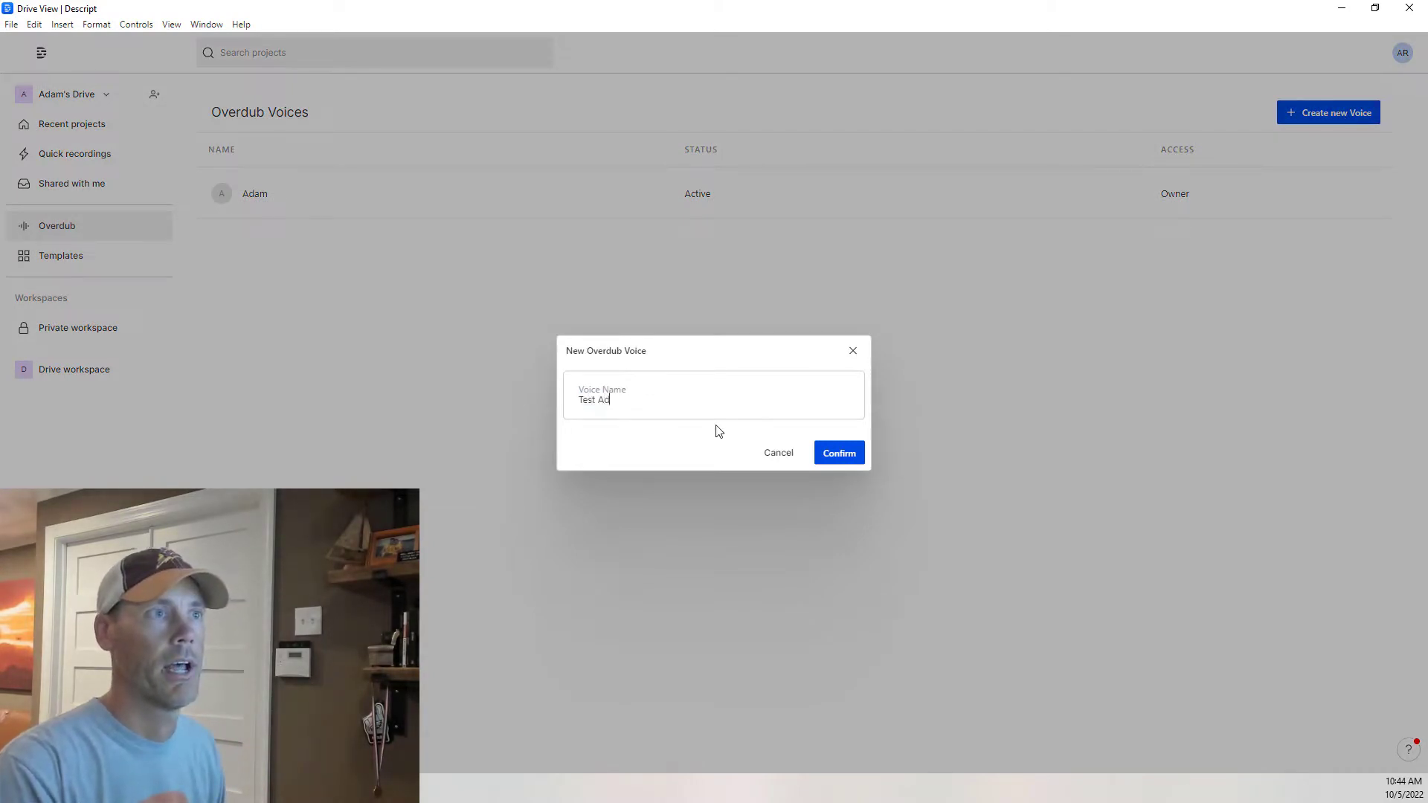
left_click(863, 454)
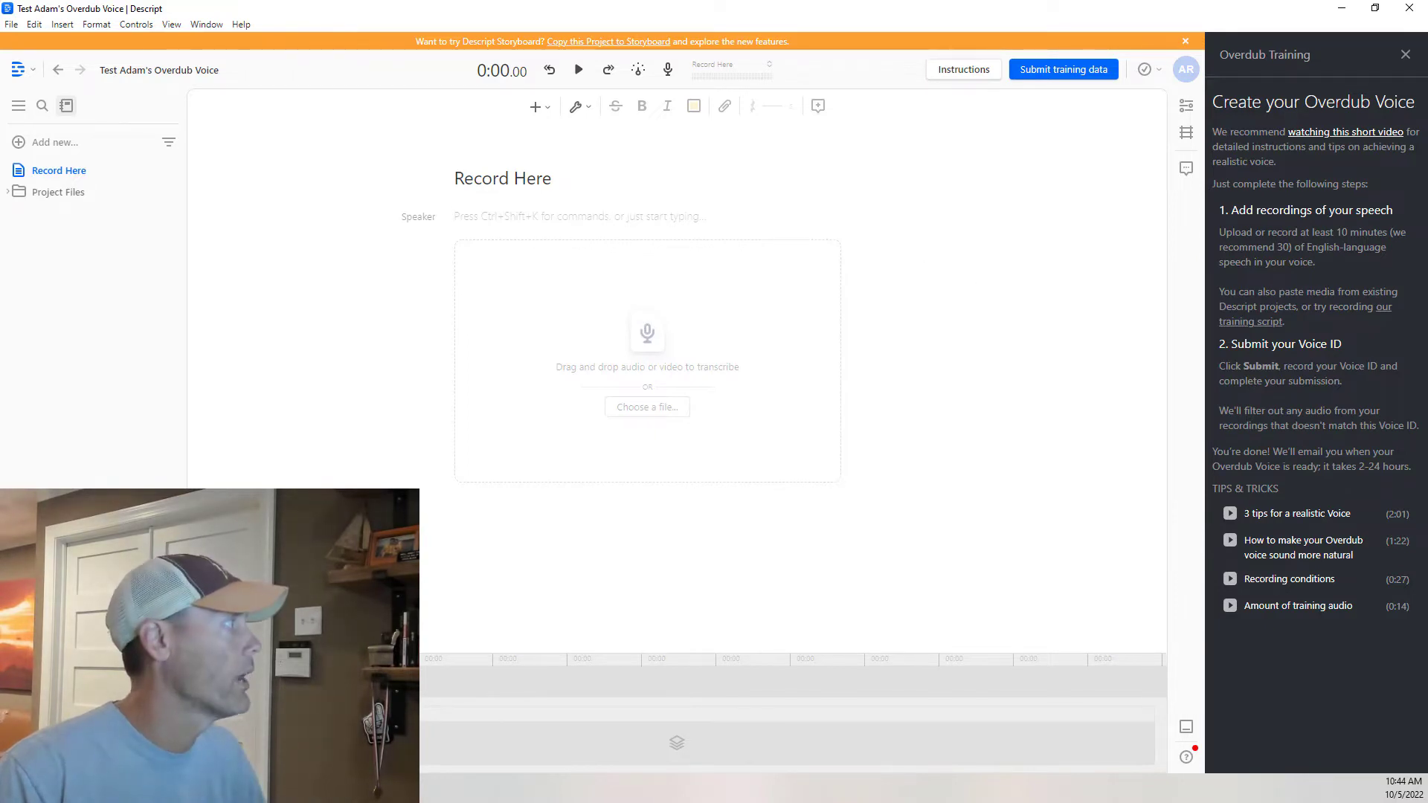
Step: Import the 13:23 'Descript Review and Demo' video into Record Here and dismiss the transcription notice
left_click_drag(198, 394, 655, 333)
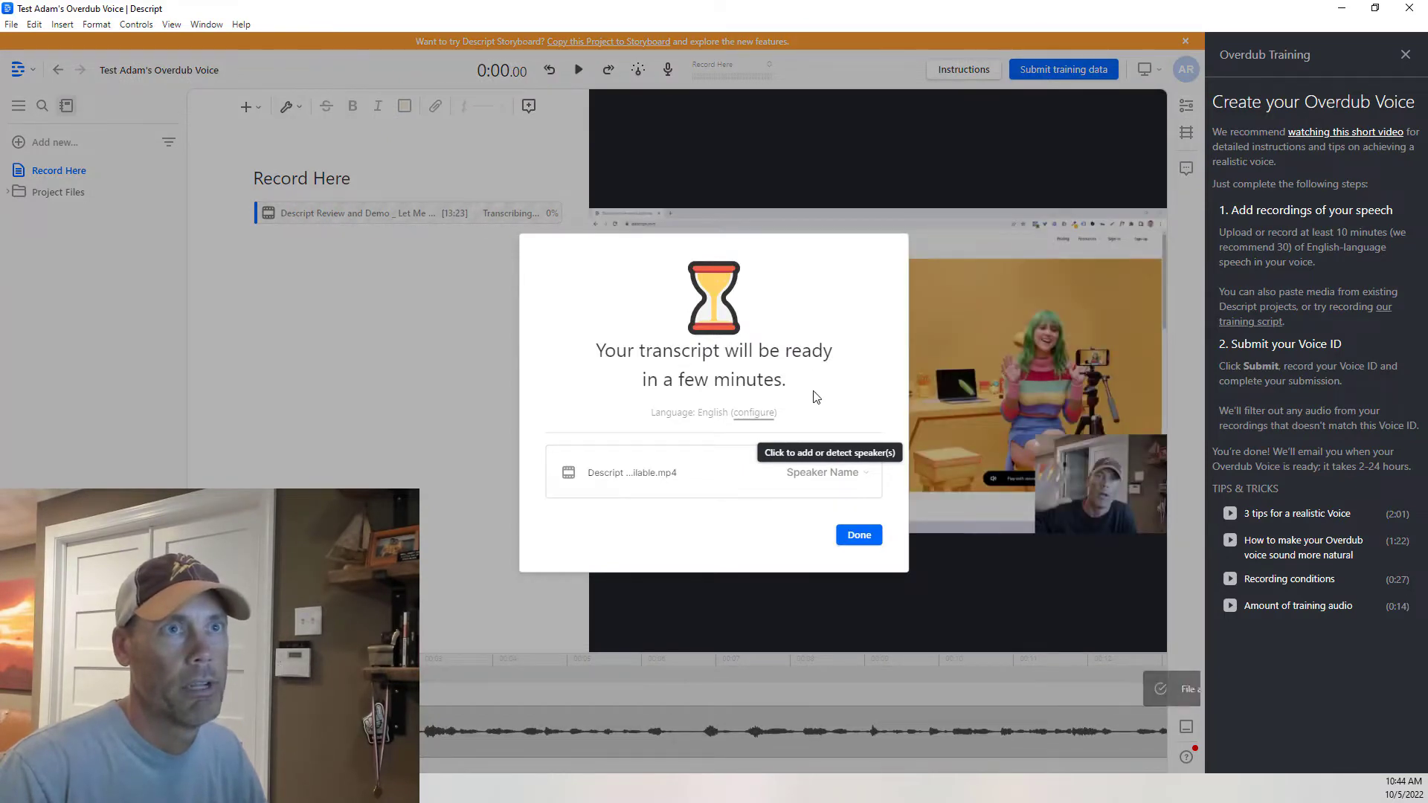
left_click(866, 538)
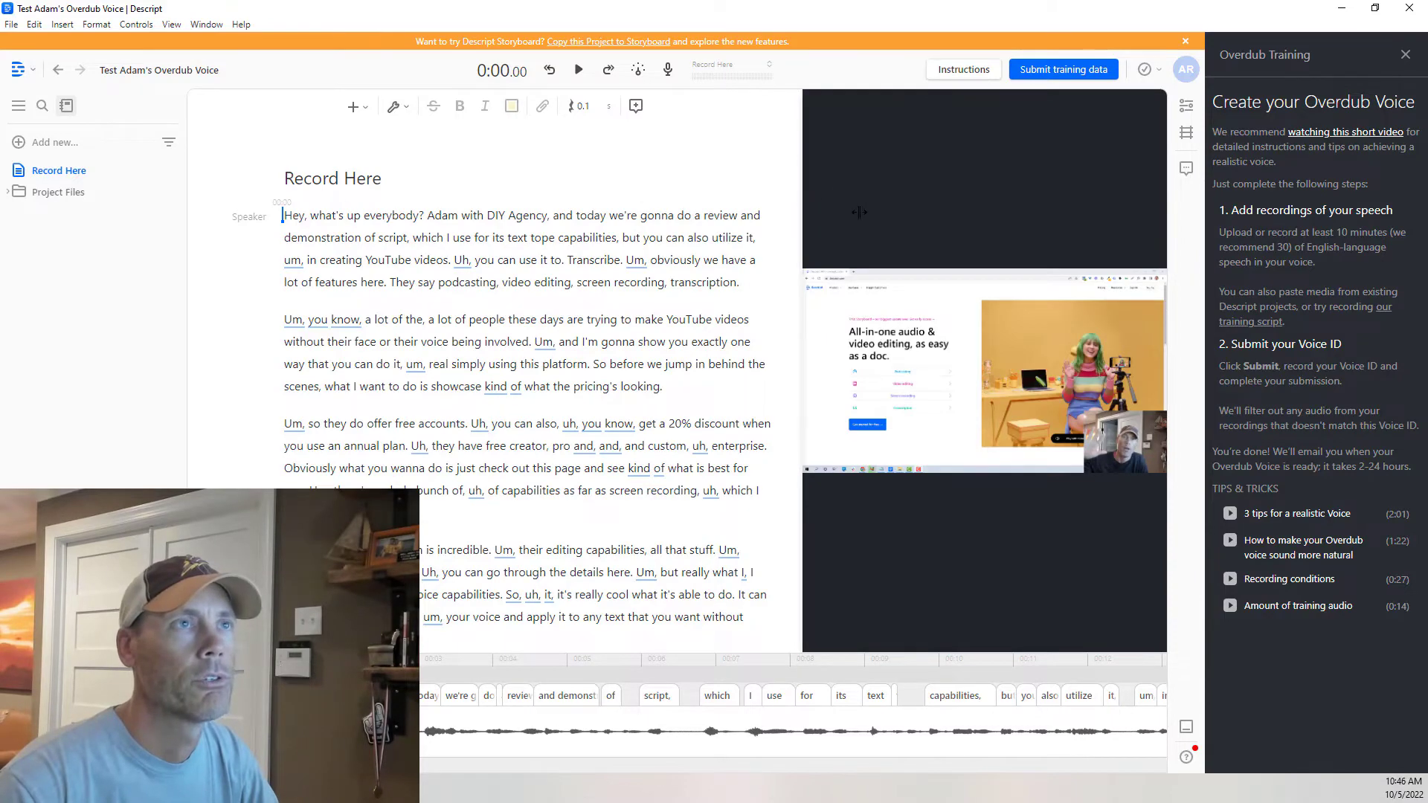
Step: Widen the script pane, look through the transcript, and submit it as training data
left_click_drag(860, 212, 1023, 214)
scroll(729, 346, "down", 10)
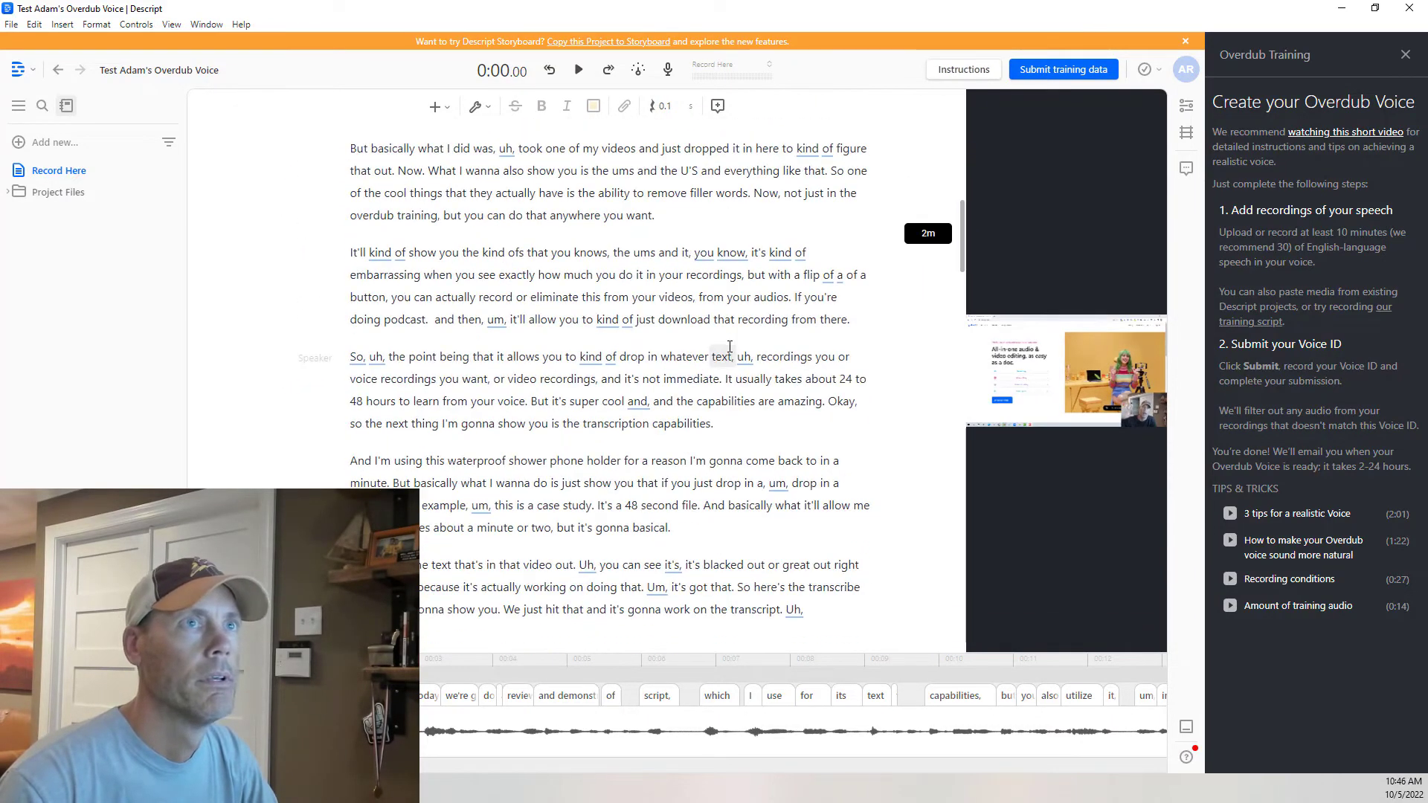
scroll(730, 347, "down", 20)
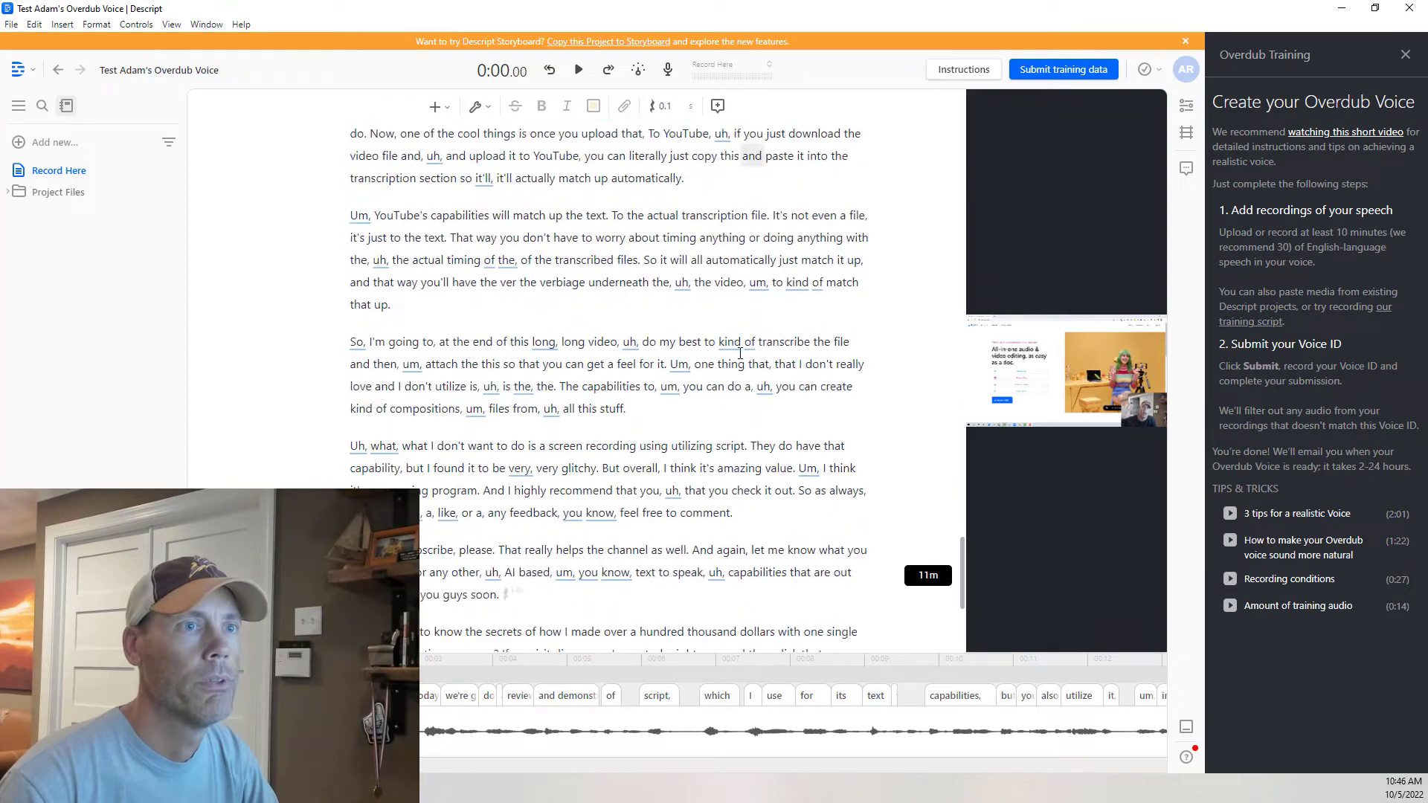
scroll(740, 353, "down", 4)
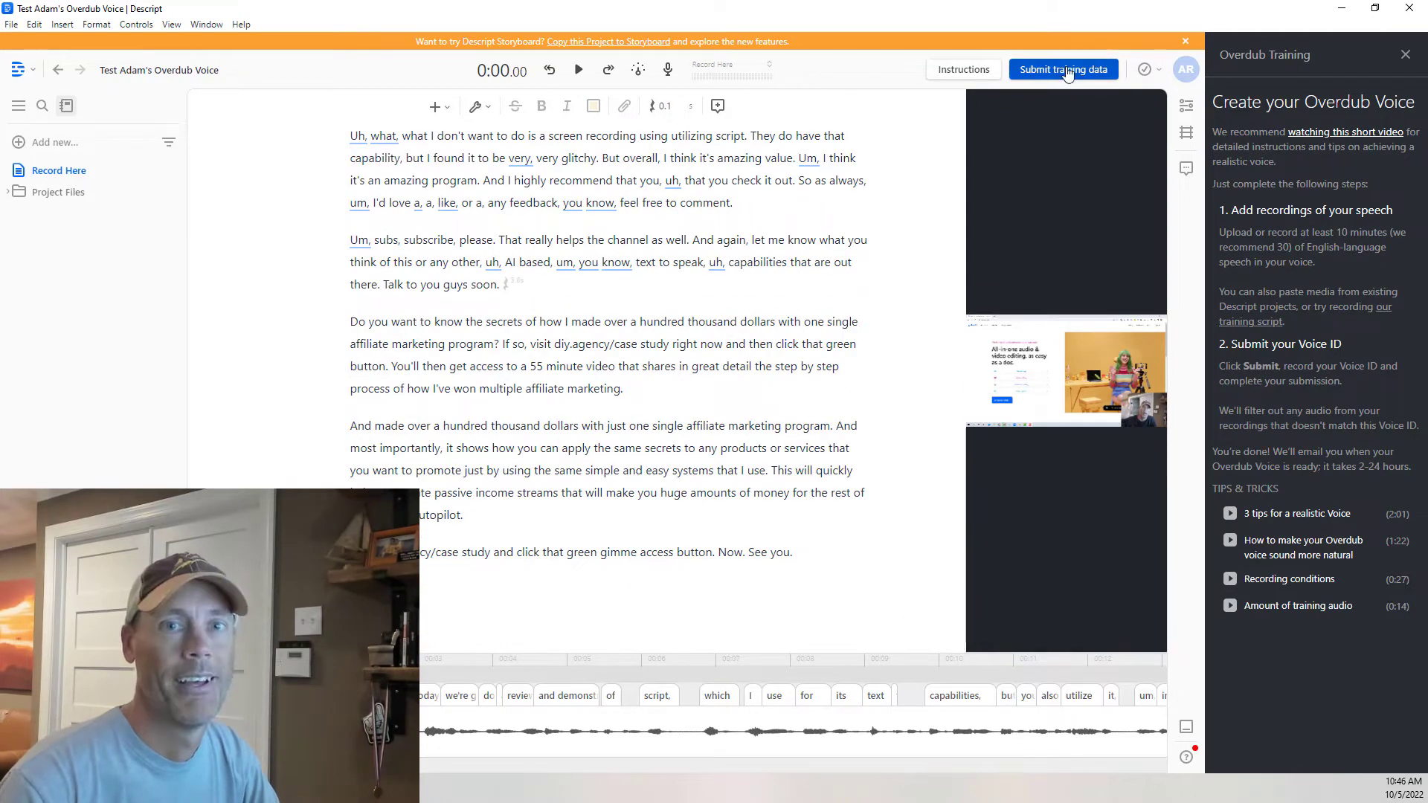
left_click(1068, 72)
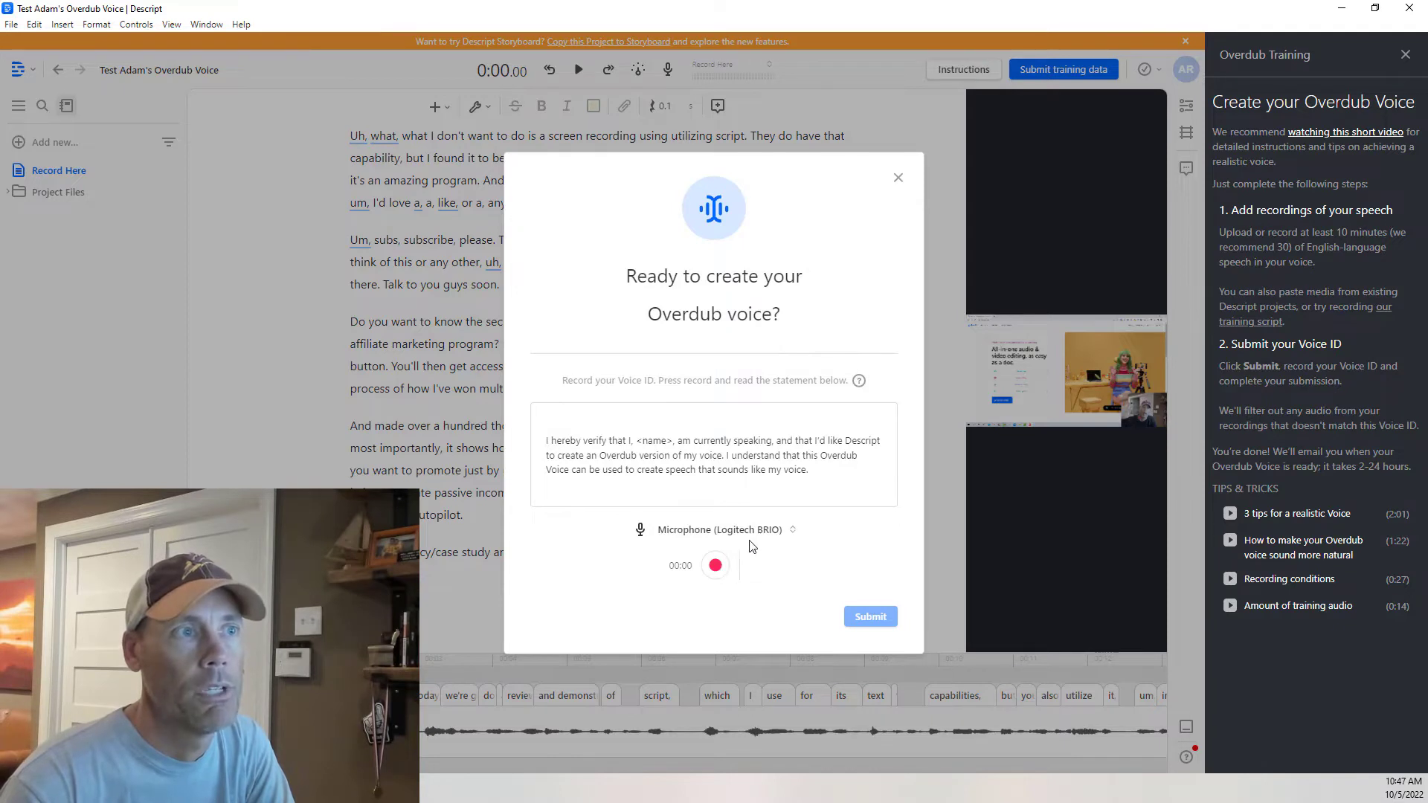
Step: Record the Voice ID statement and submit Test Adam for training
left_click(716, 565)
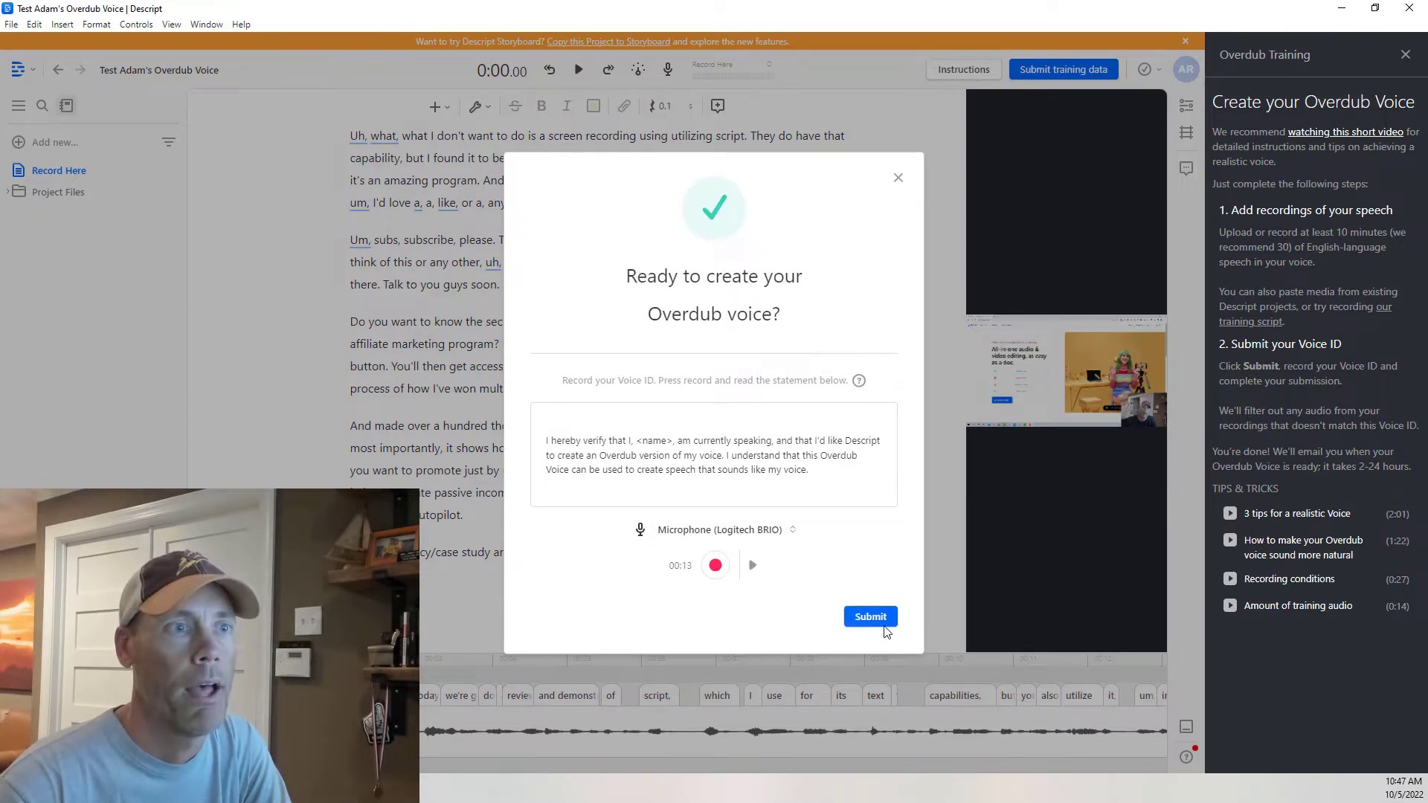
left_click(884, 624)
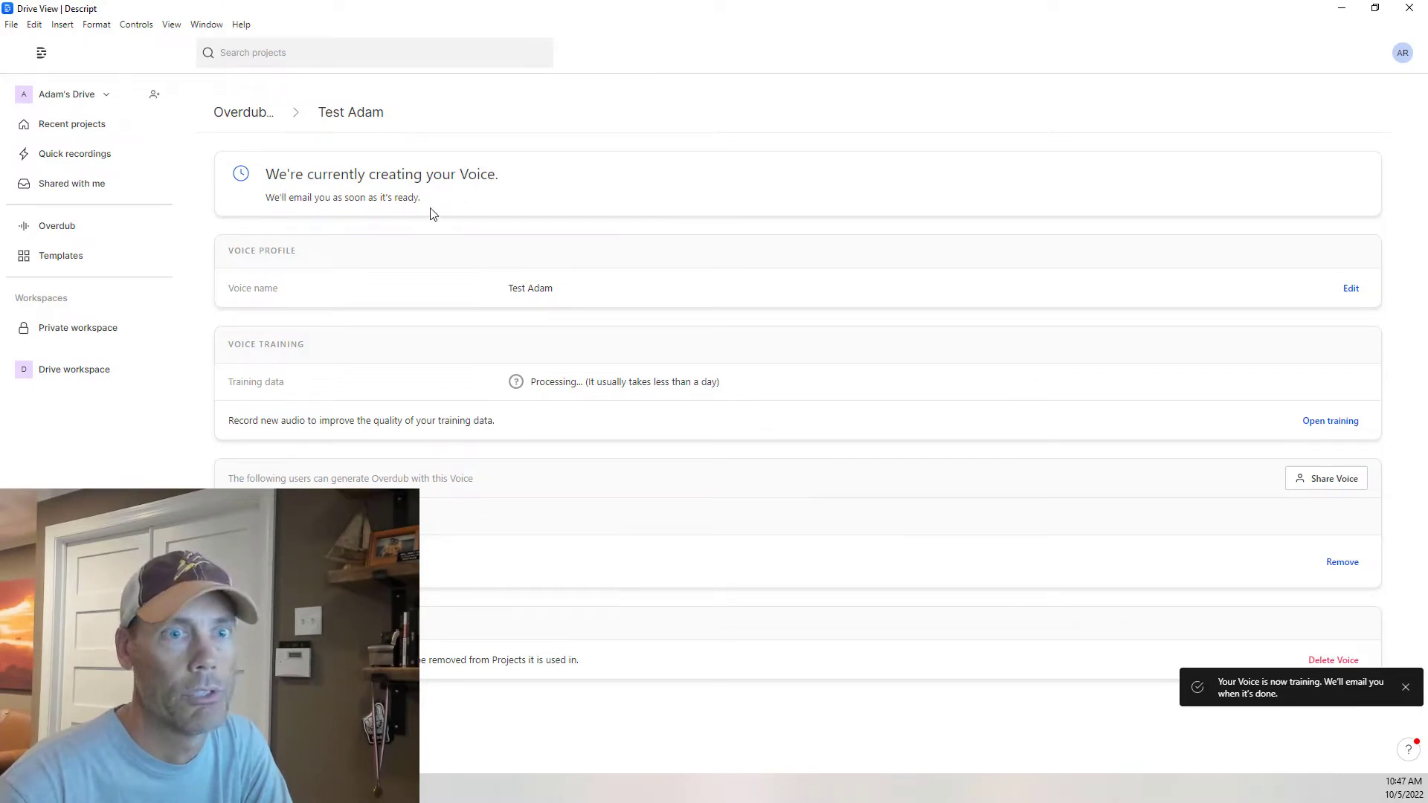
Step: Close the 'Your Voice is now training' notification
left_click(1405, 689)
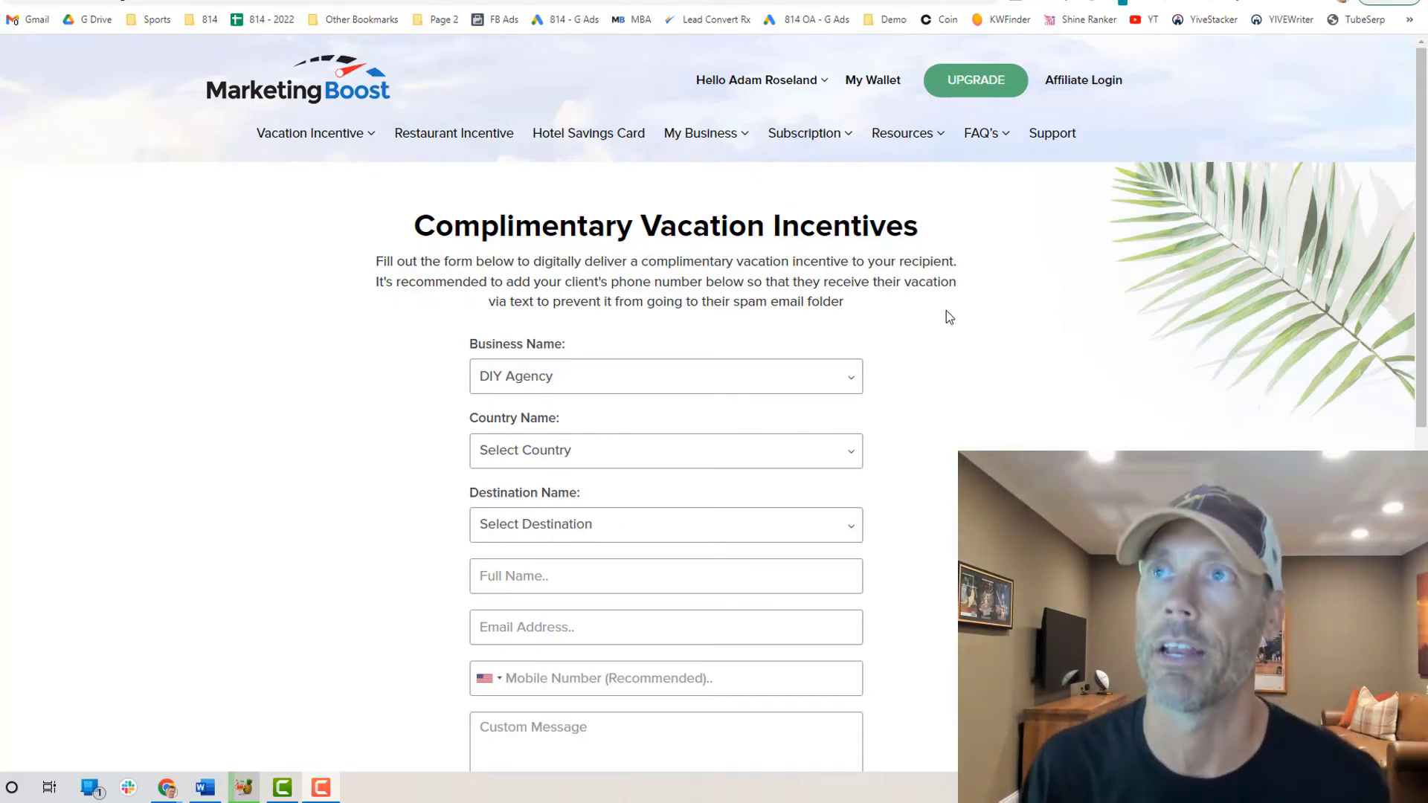
Step: Set the Country Name to Mexico (Most Popular)
scroll(946, 311, "down", 2)
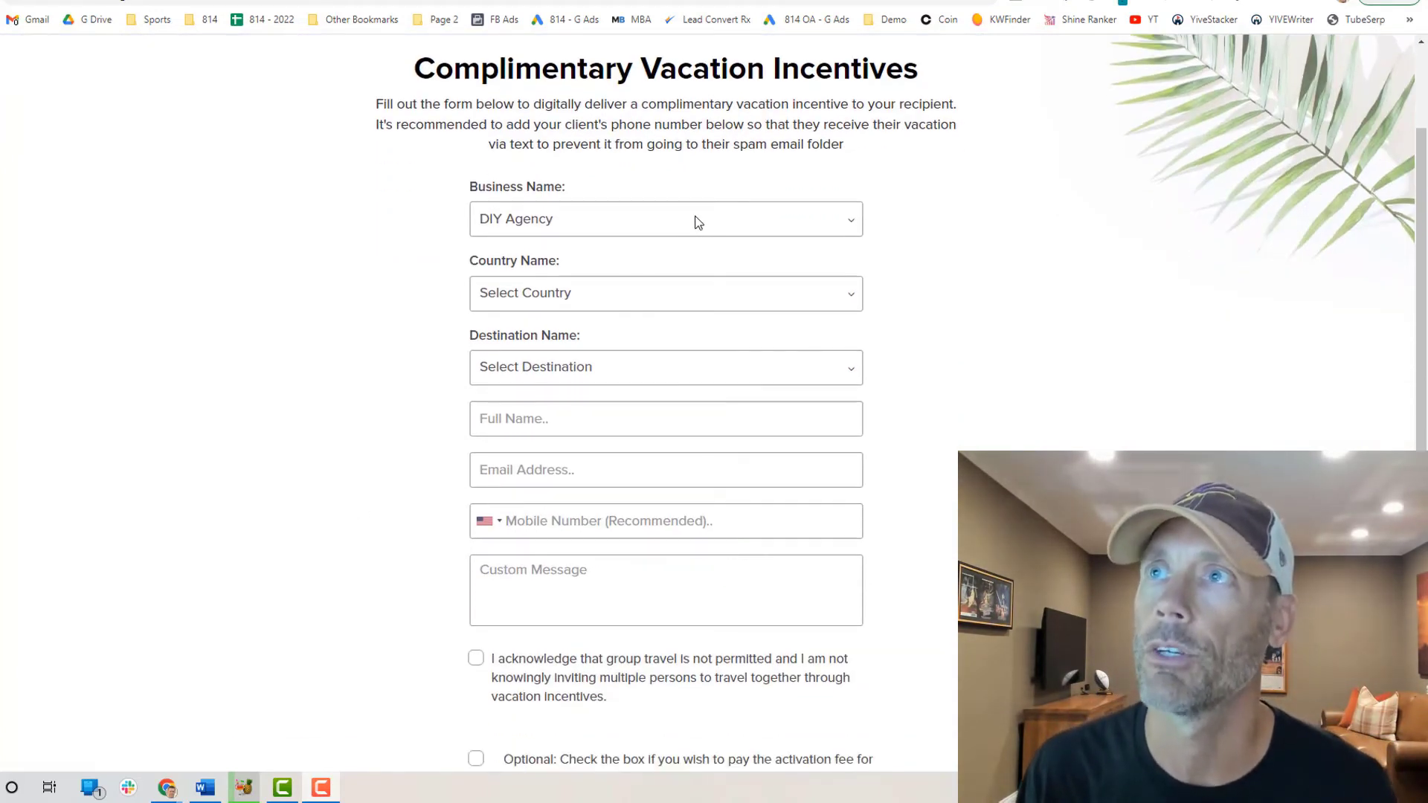
left_click(682, 297)
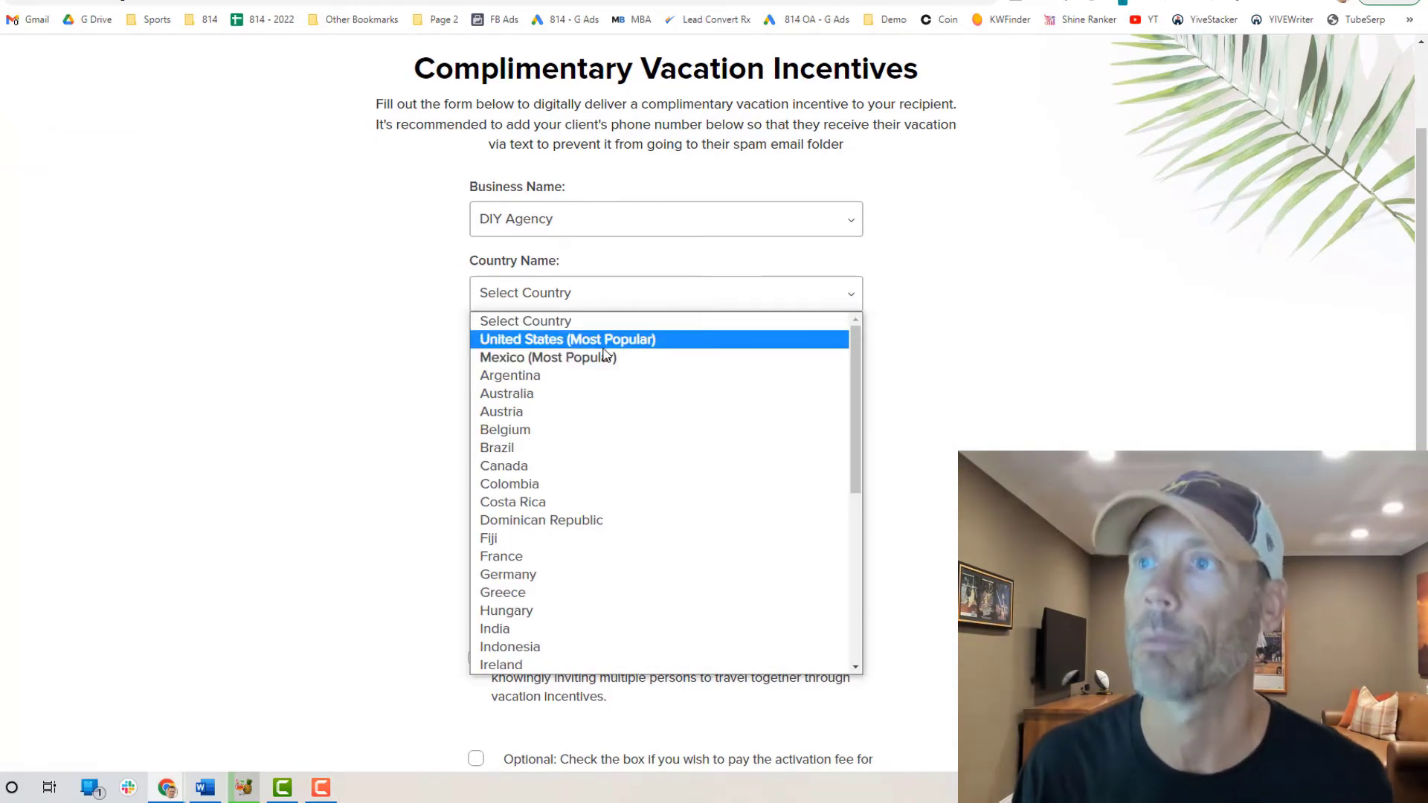
scroll(567, 413, "down", 4)
scroll(567, 417, "down", 2)
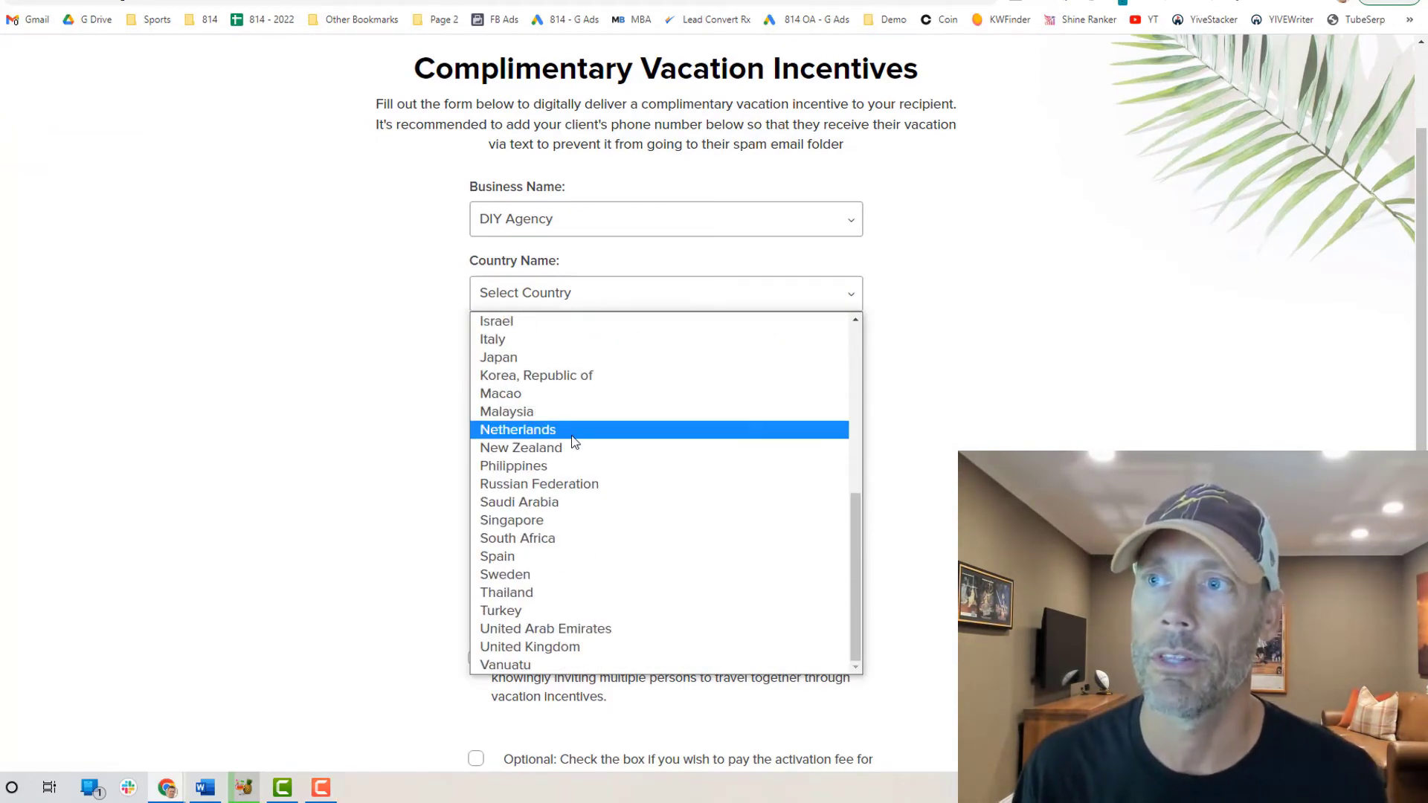
scroll(570, 519, "up", 6)
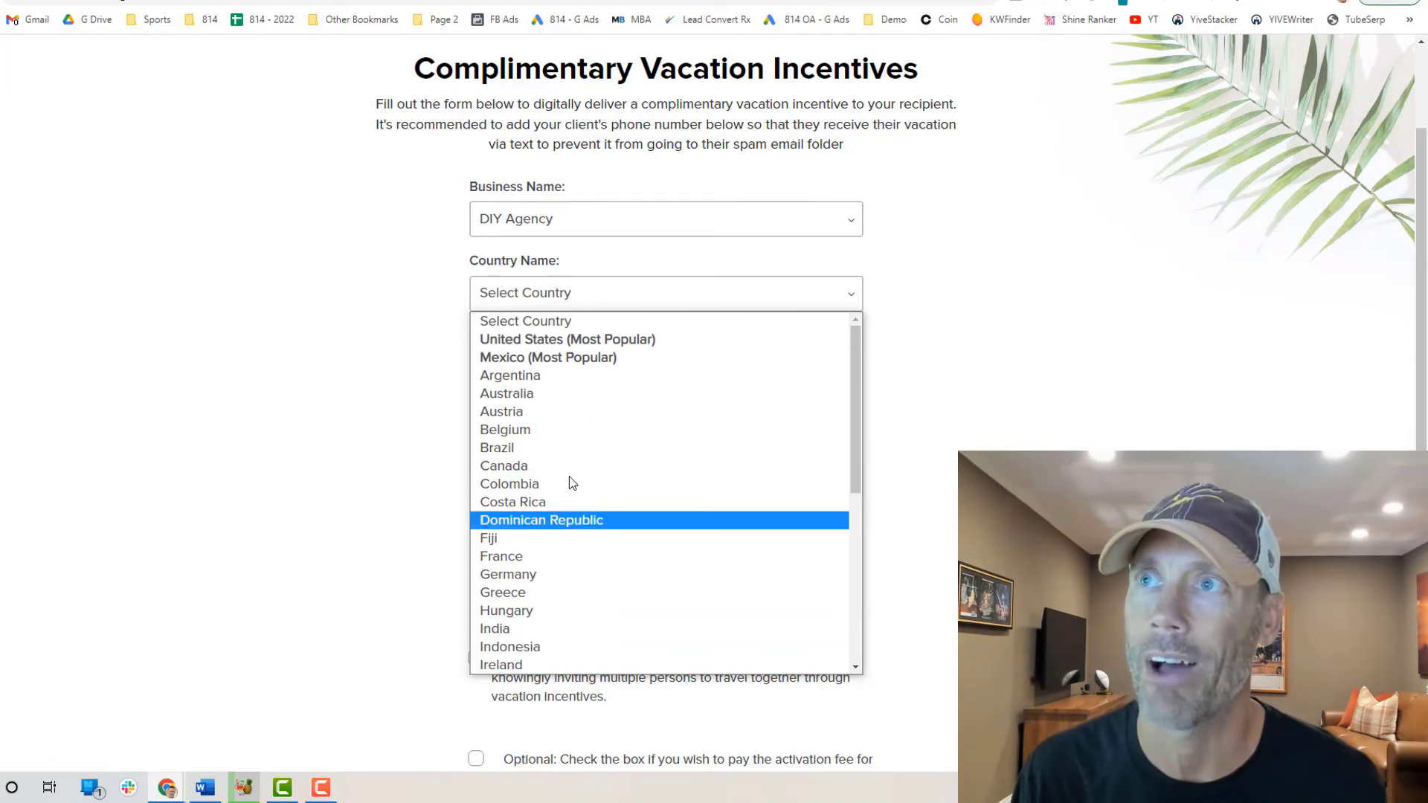
left_click(561, 363)
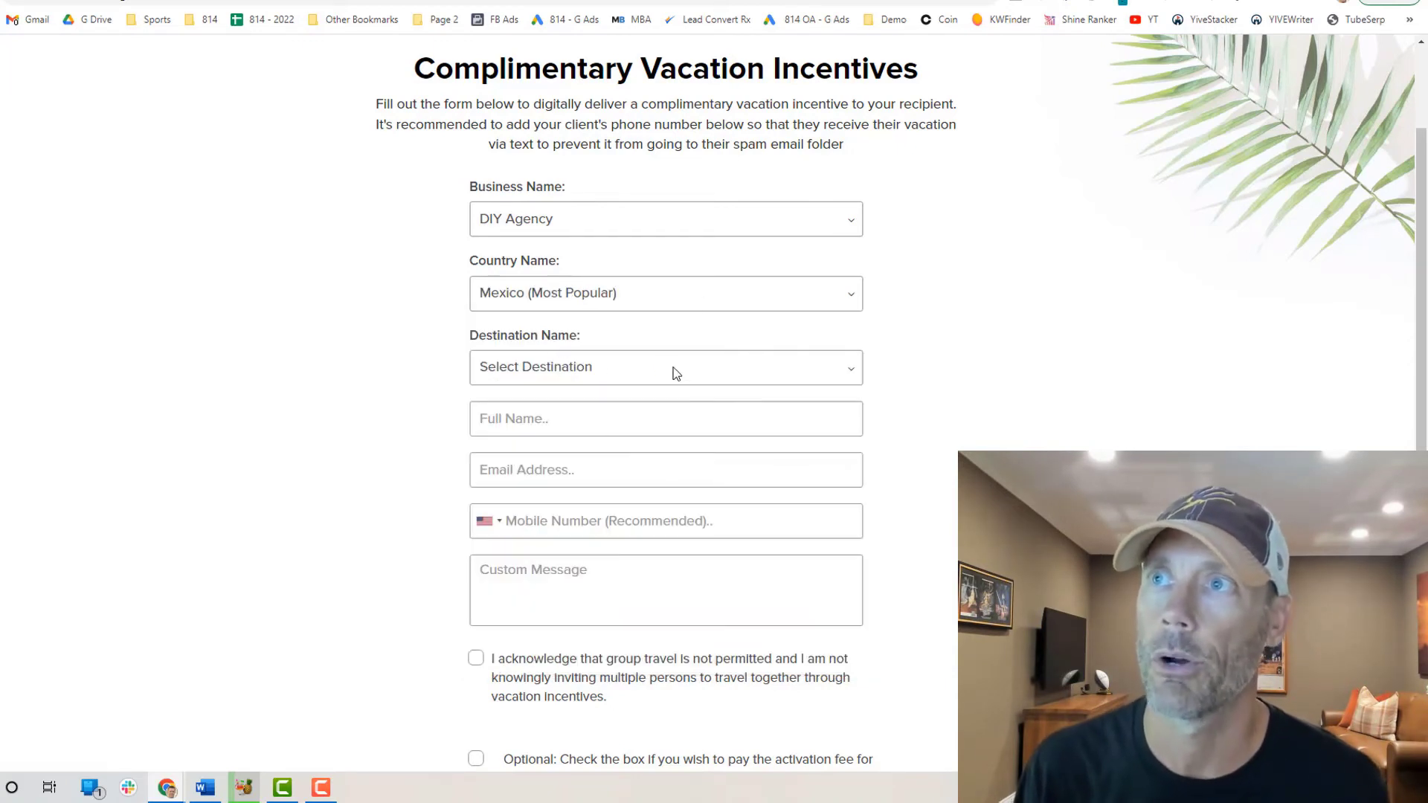
Step: Choose Cancun 6 Days / 5 Nights as the destination, showing $148.65 taxes and fees
left_click(715, 379)
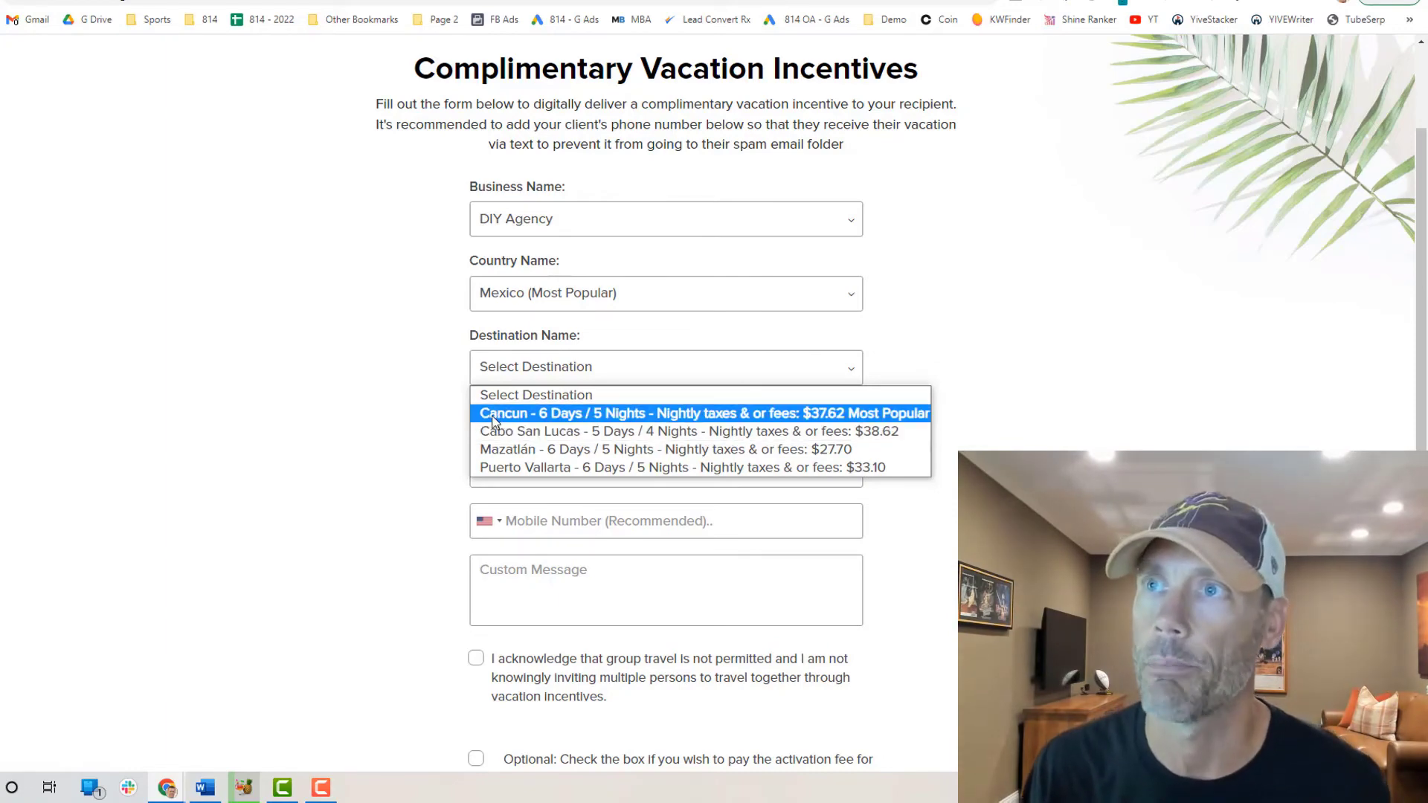
left_click(549, 416)
scroll(809, 498, "down", 6)
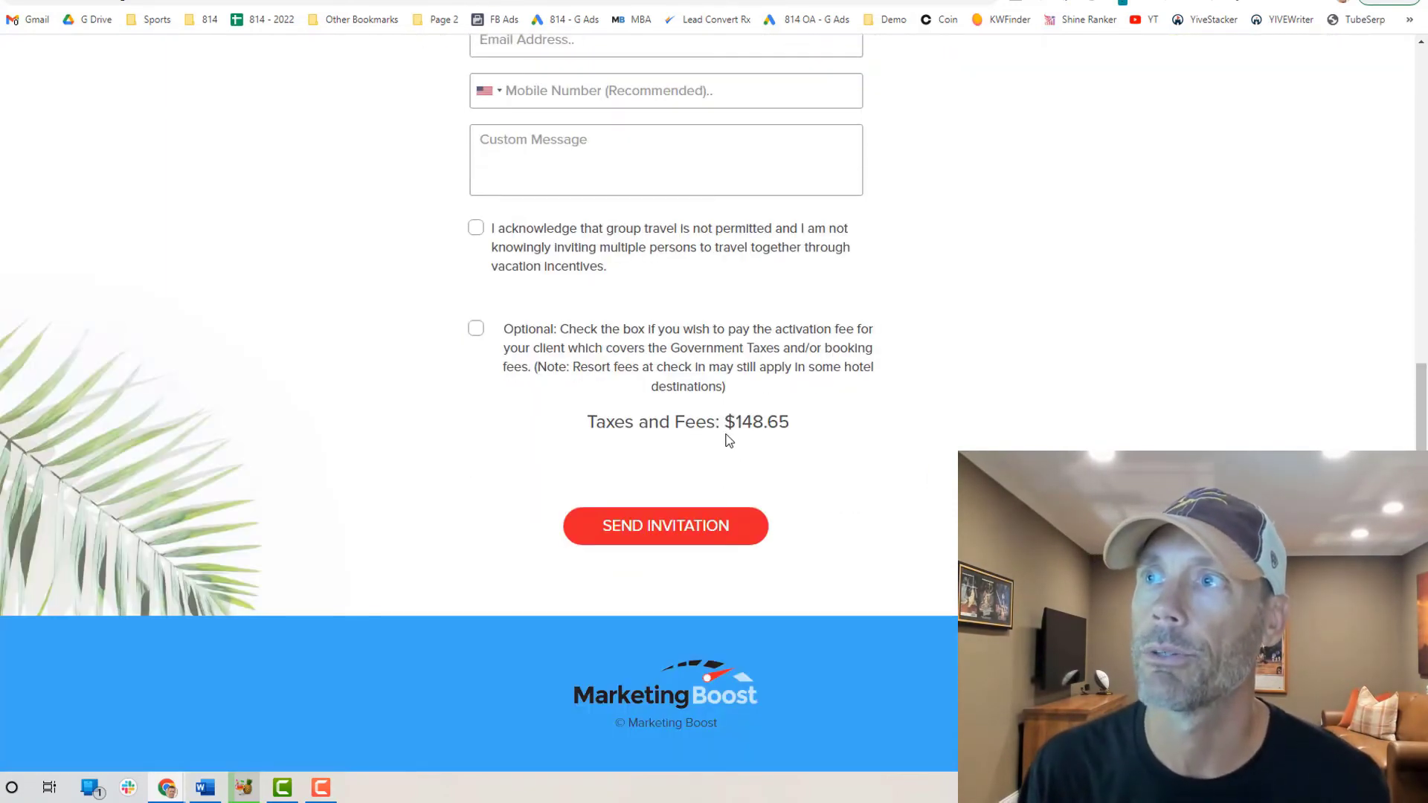
scroll(777, 446, "up", 3)
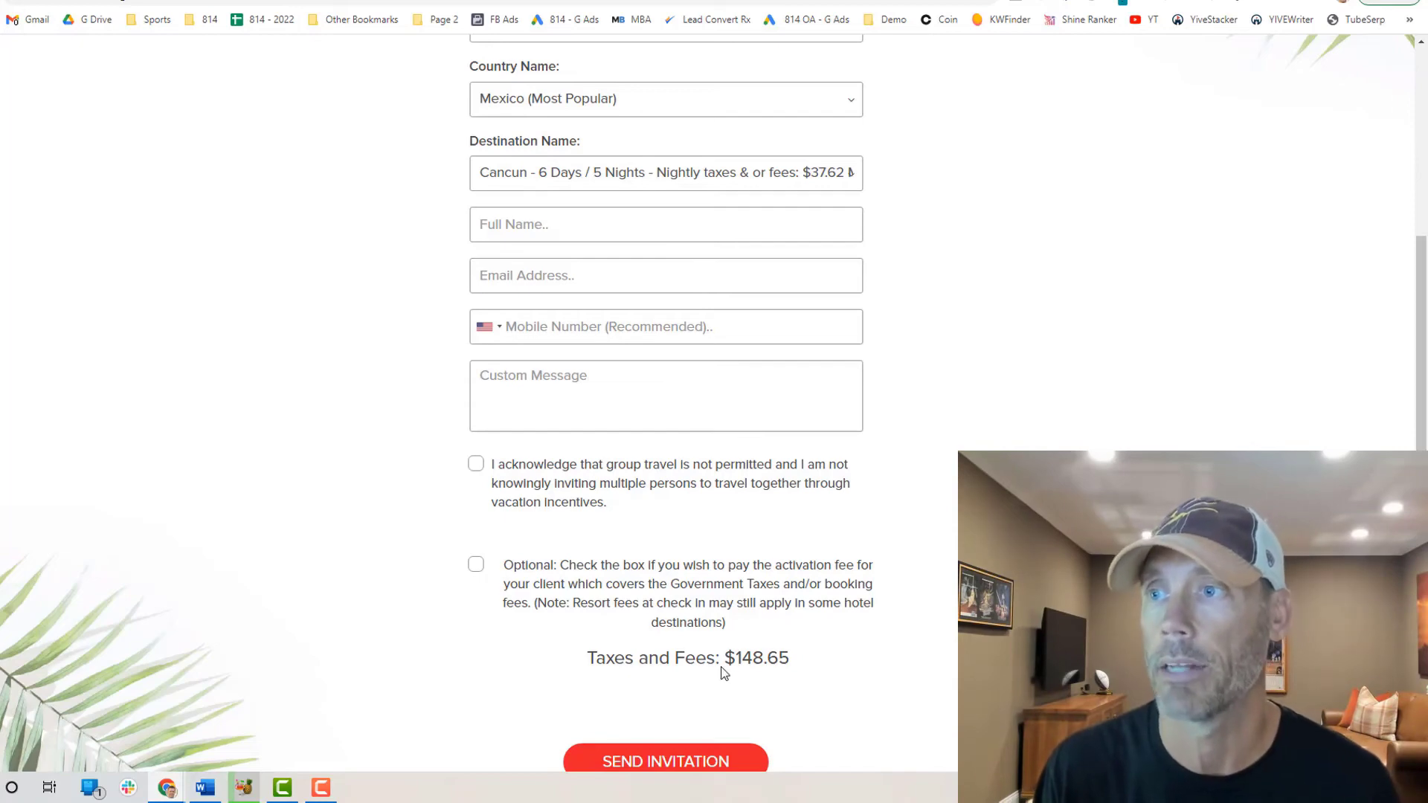
Step: Switch the country to United States and browse its destinations without picking one
scroll(660, 331, "up", 2)
left_click(681, 252)
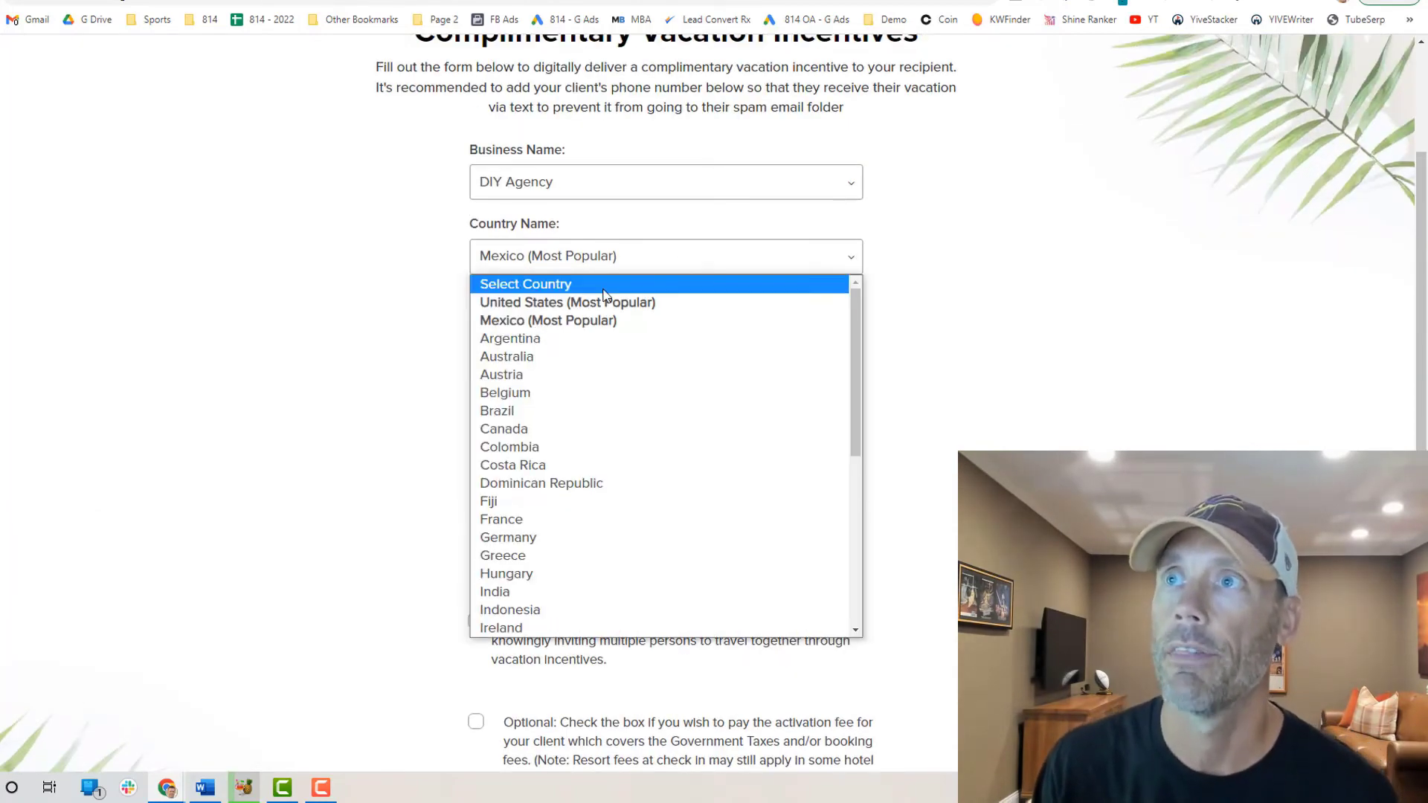
left_click(593, 310)
left_click(580, 332)
scroll(587, 491, "down", 3)
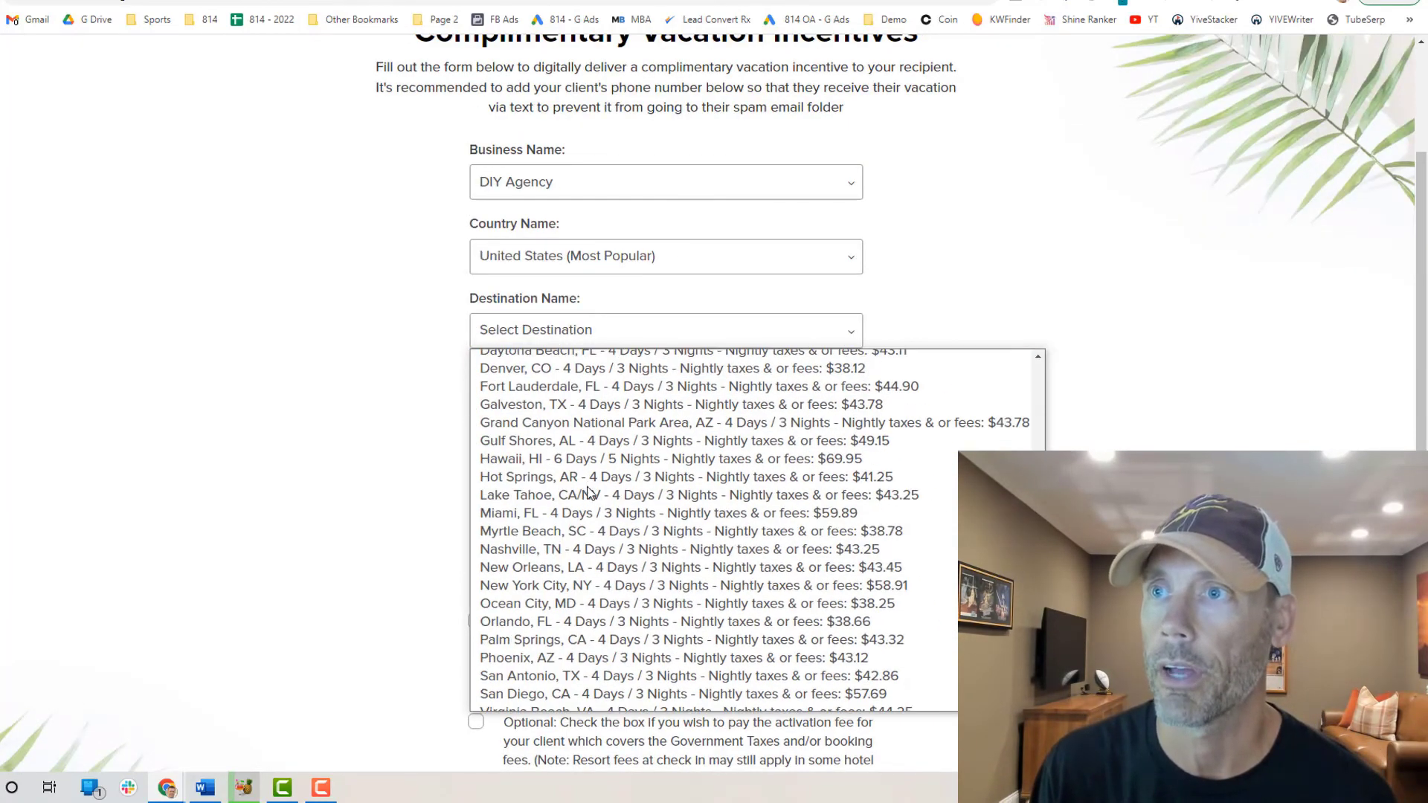
left_click(533, 335)
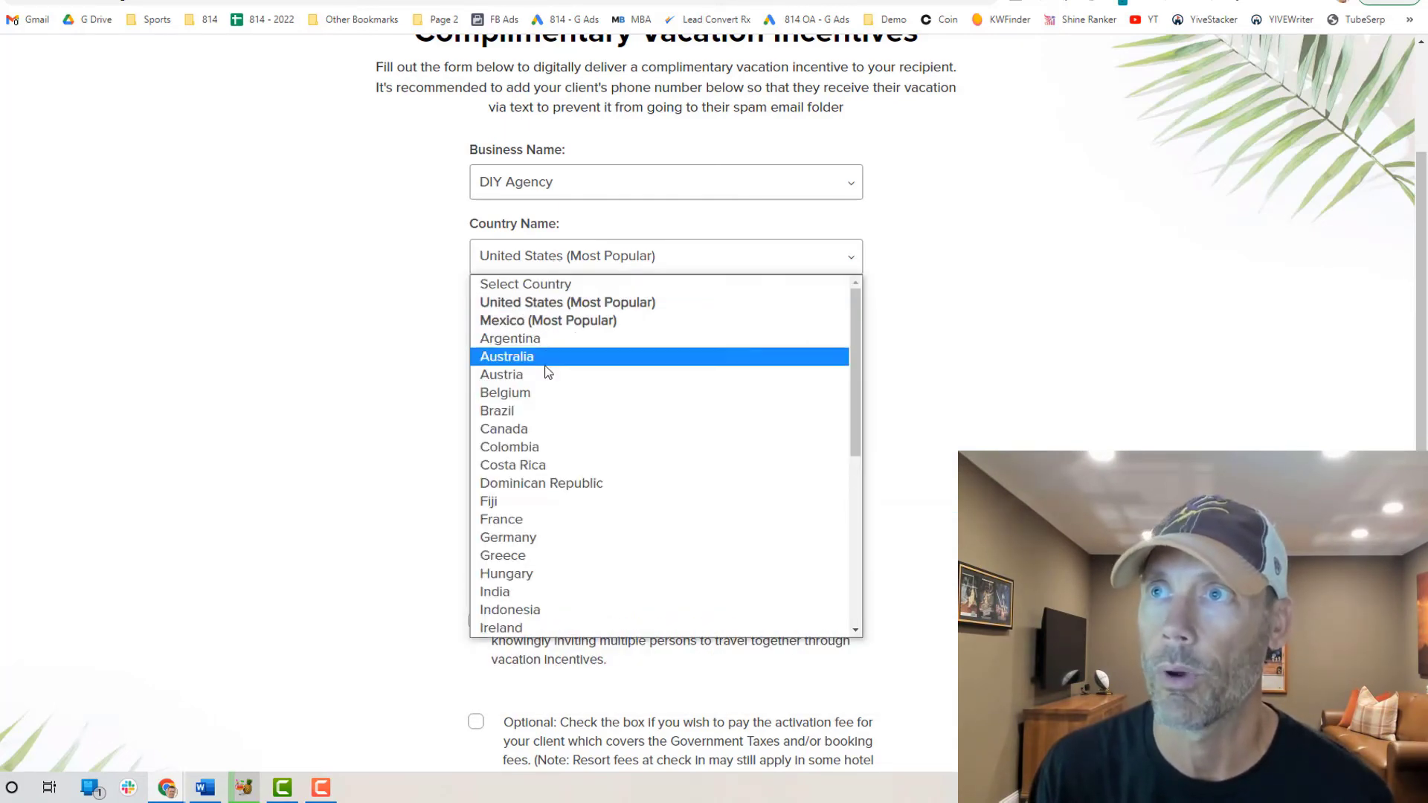
Step: Change the country to Australia and list its destinations, such as Sydney, NSW
scroll(531, 522, "down", 5)
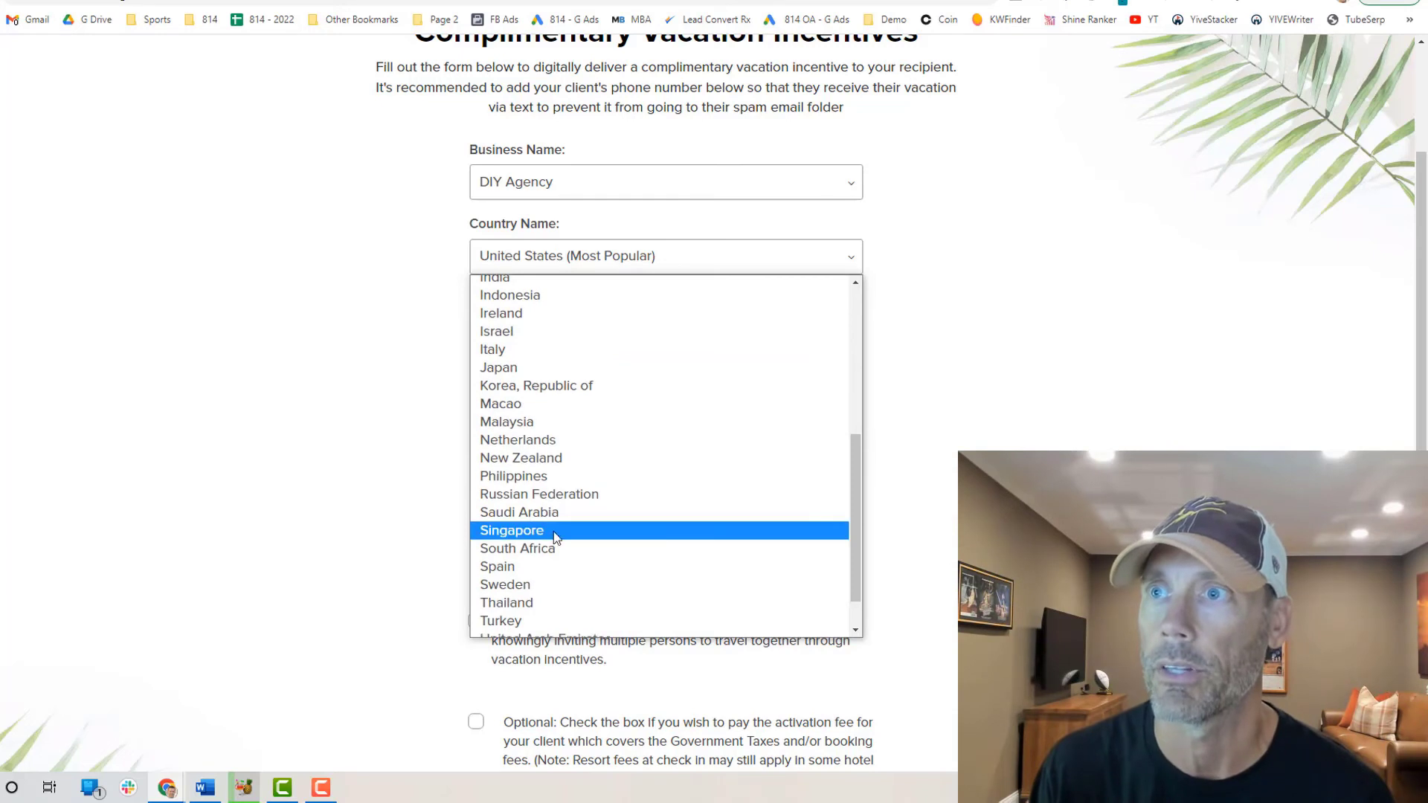
scroll(565, 583, "down", 1)
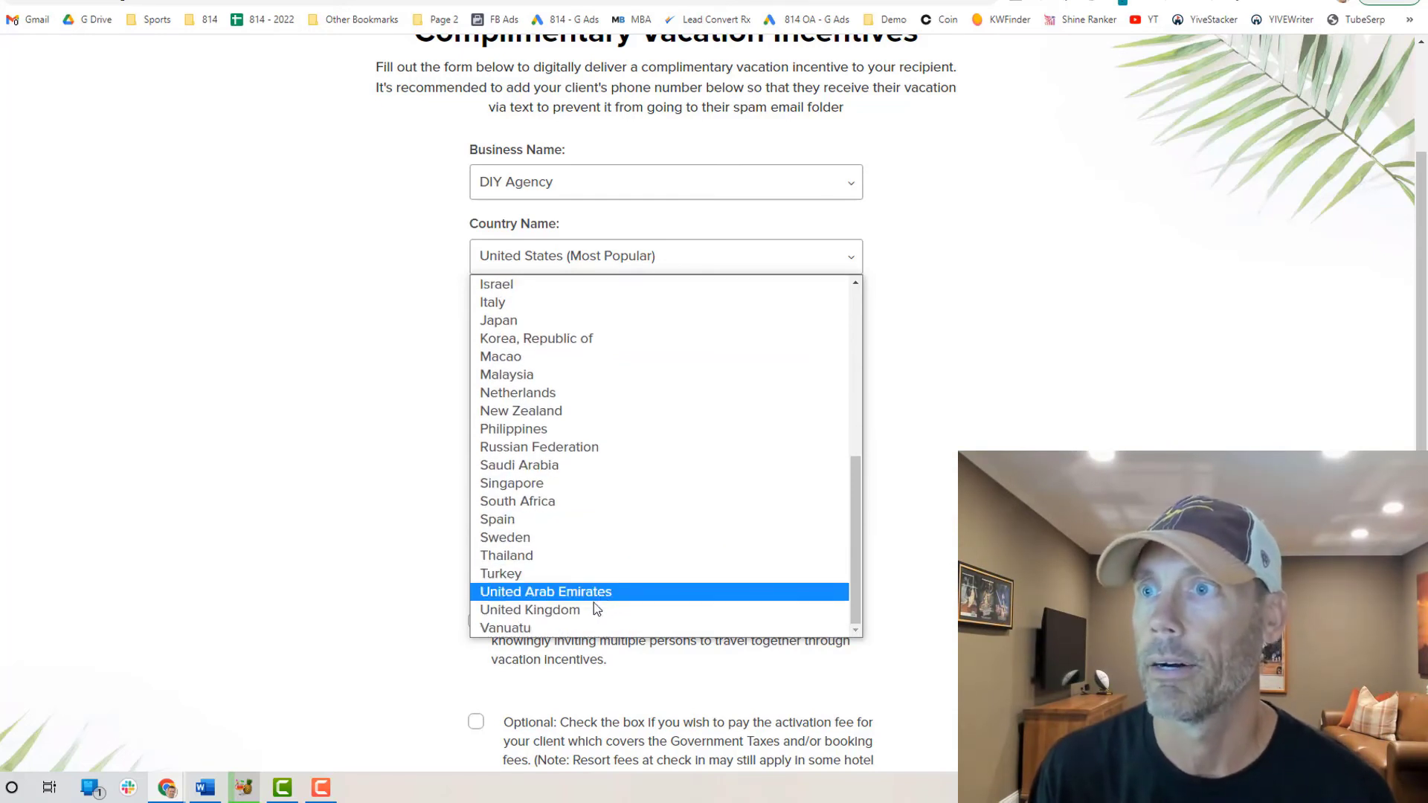
scroll(650, 383, "up", 1)
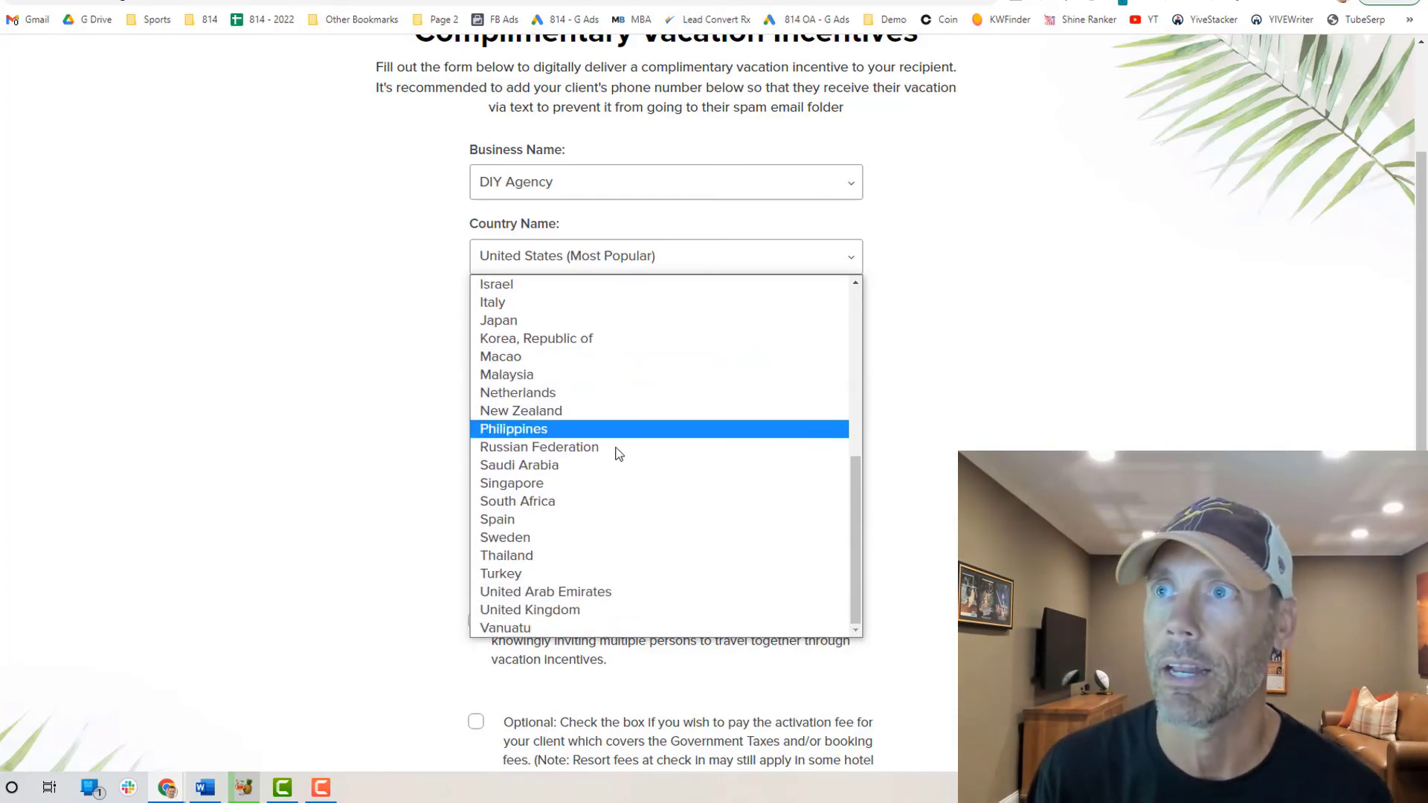
scroll(621, 501, "up", 5)
left_click(567, 357)
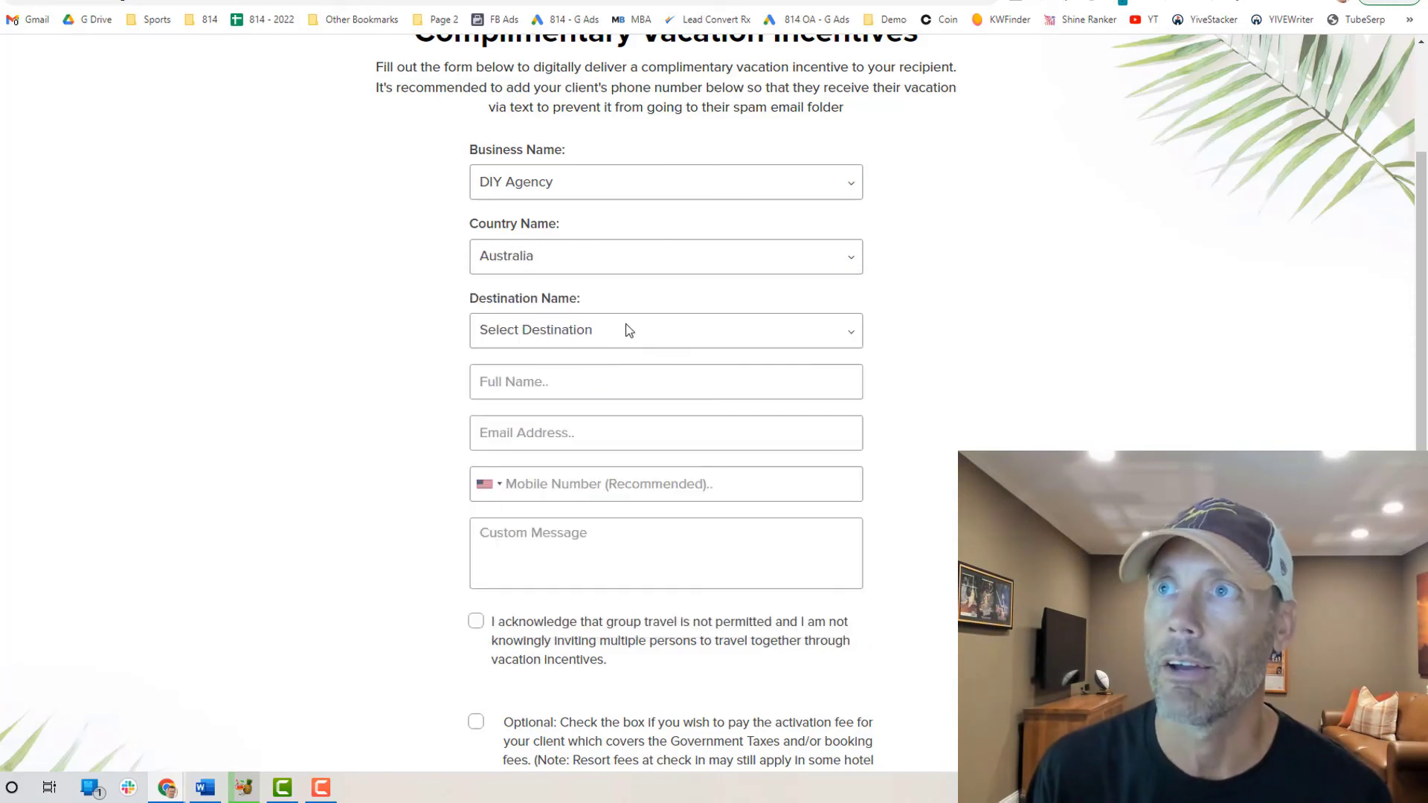
left_click(620, 328)
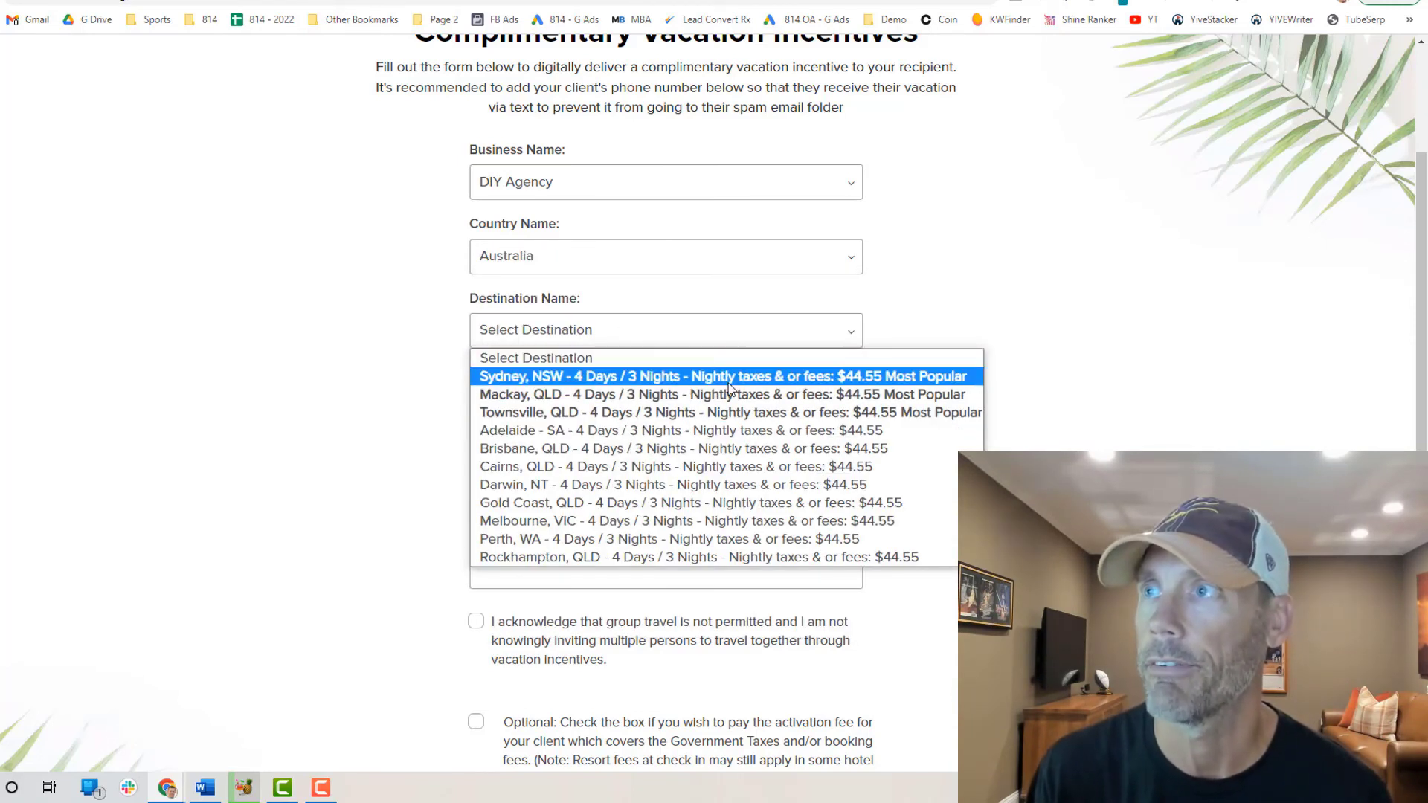